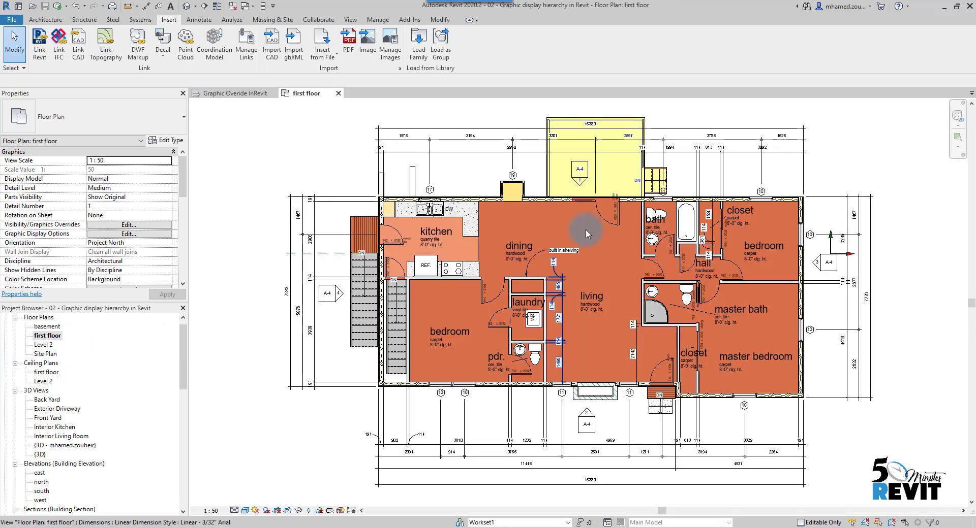
# Open the project's object styles, select the Walls category among the model objects and enlarge the dialog.
pyautogui.moveTo(515, 361); pyautogui.dragTo(443, 380, button='middle')
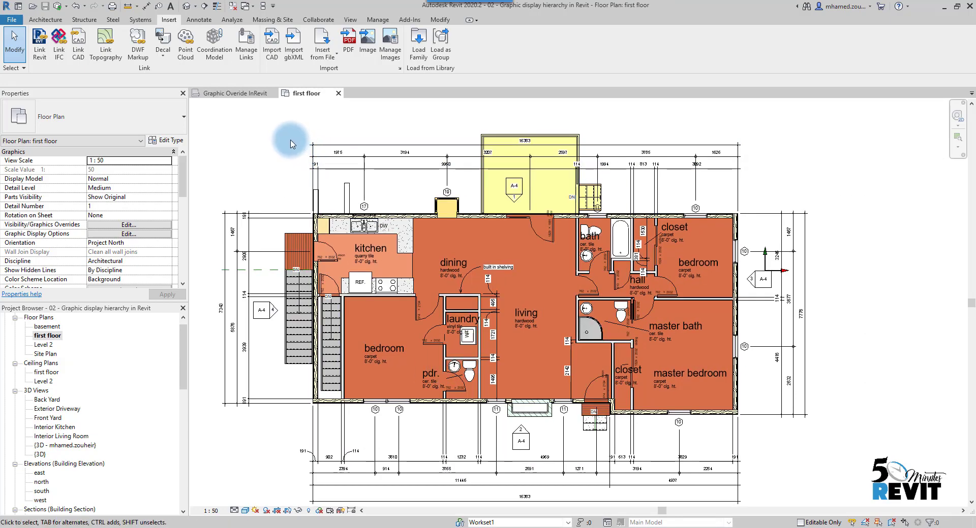
pyautogui.click(378, 20)
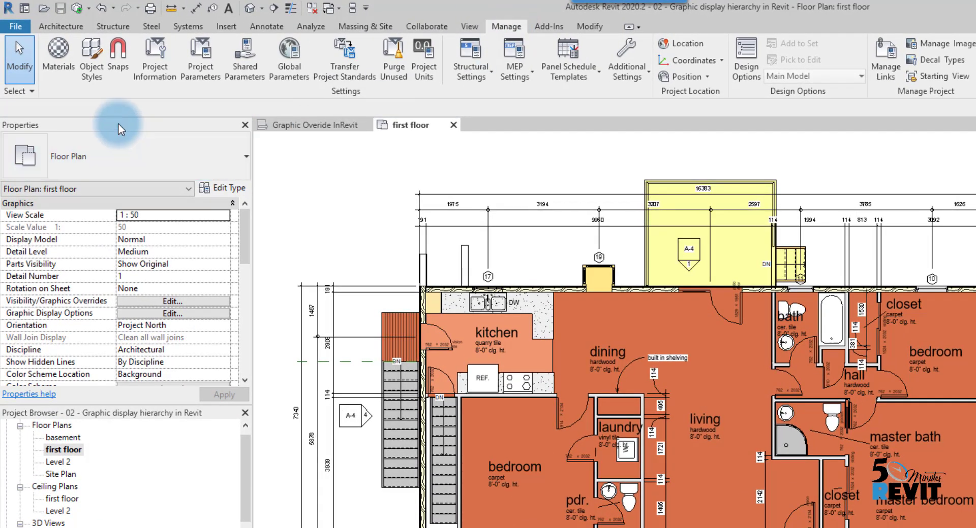
pyautogui.click(88, 61)
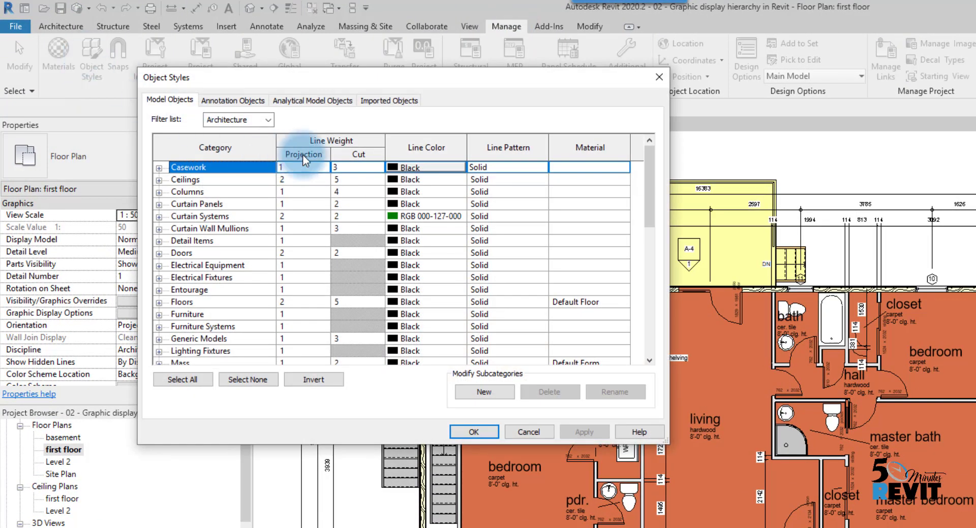
pyautogui.moveTo(377, 76); pyautogui.dragTo(292, 41)
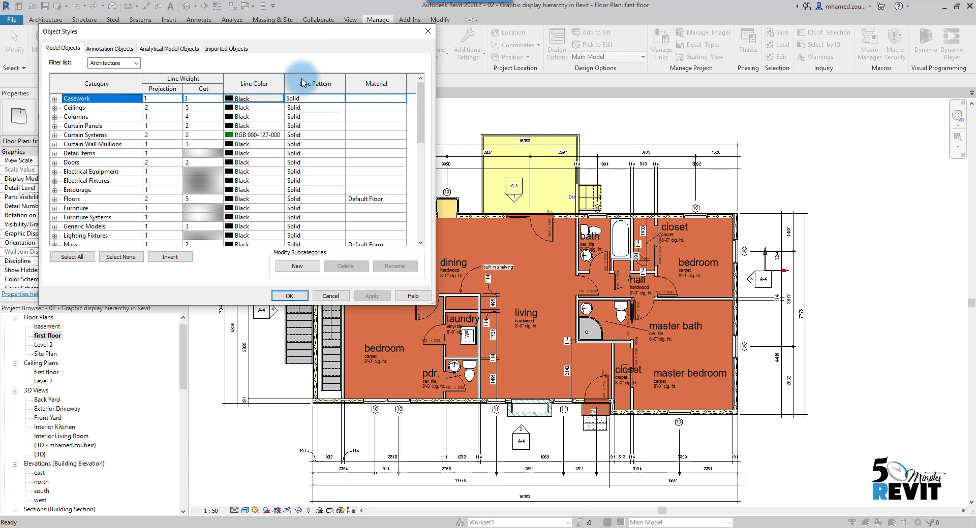
pyautogui.click(104, 217)
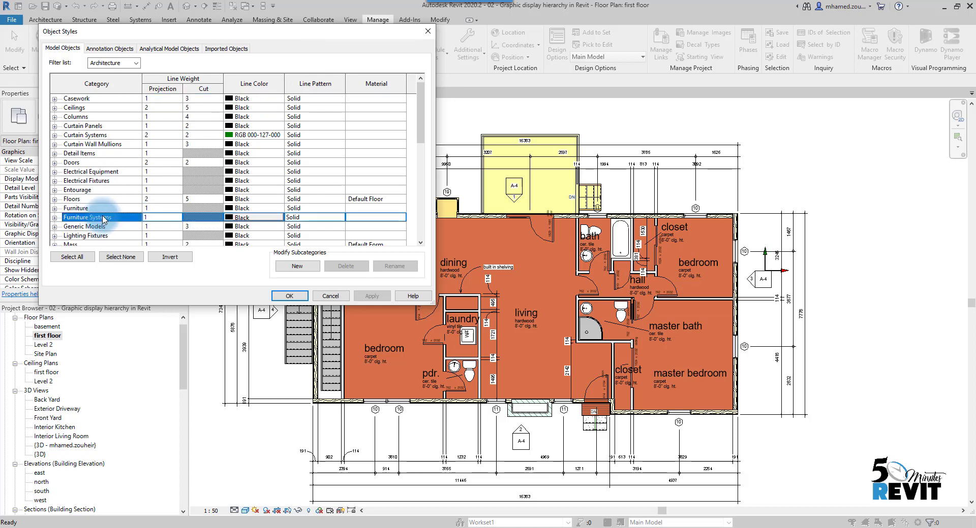
pyautogui.press('w')
pyautogui.moveTo(323, 29); pyautogui.dragTo(316, 8)
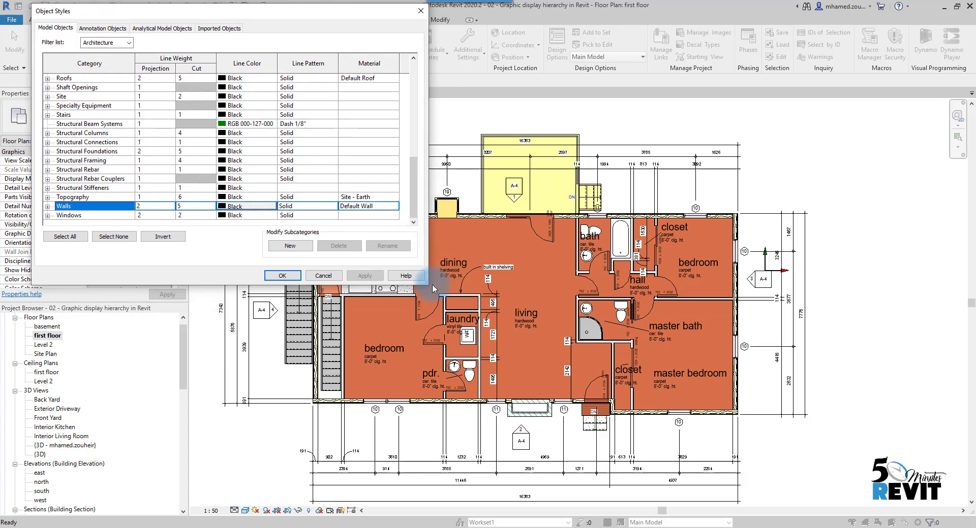
pyautogui.moveTo(427, 286); pyautogui.dragTo(443, 334)
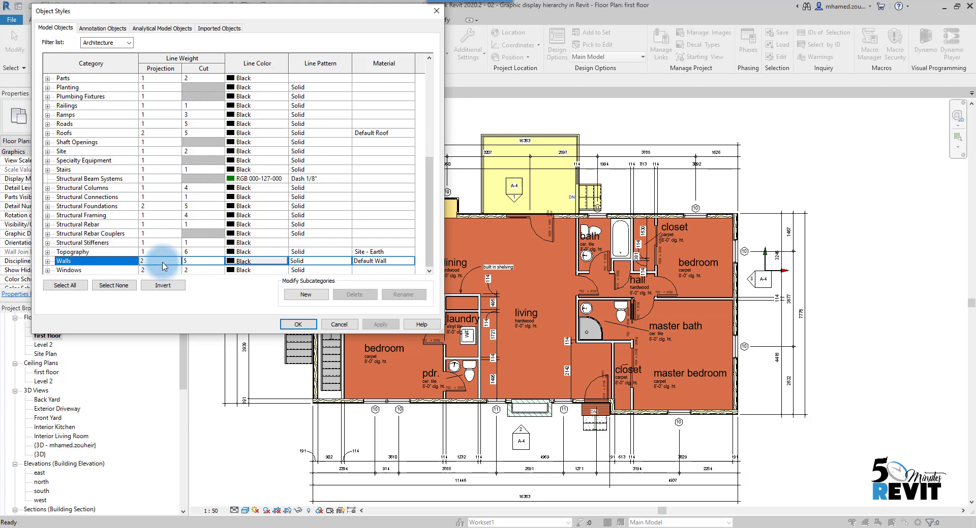
# Set the Walls category's projection line weight to 1 and its cut line weight to 4.
pyautogui.click(168, 261)
pyautogui.click(175, 261)
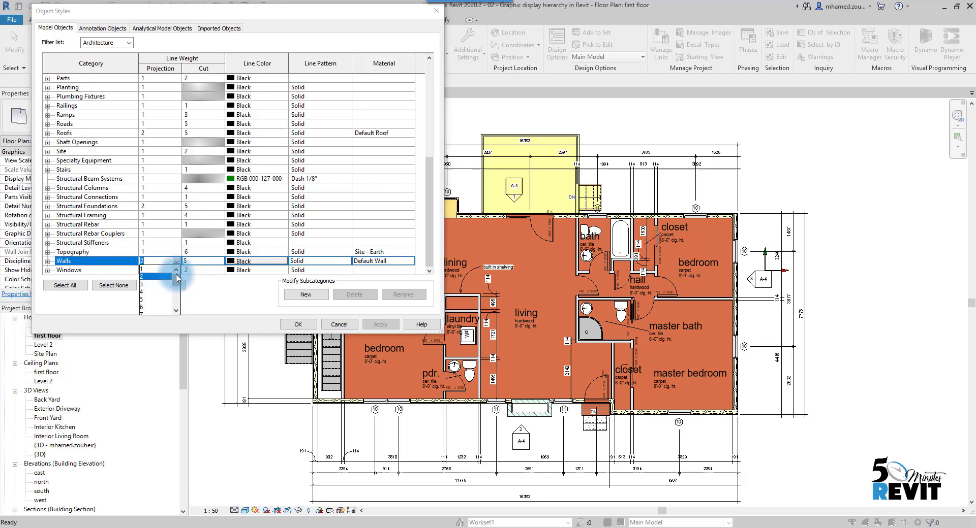
pyautogui.click(145, 270)
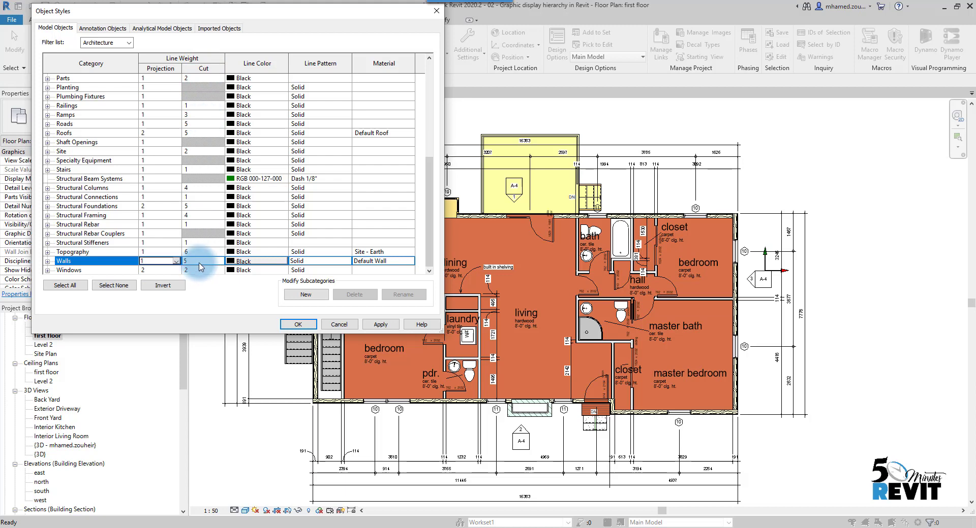
pyautogui.click(199, 264)
pyautogui.click(219, 262)
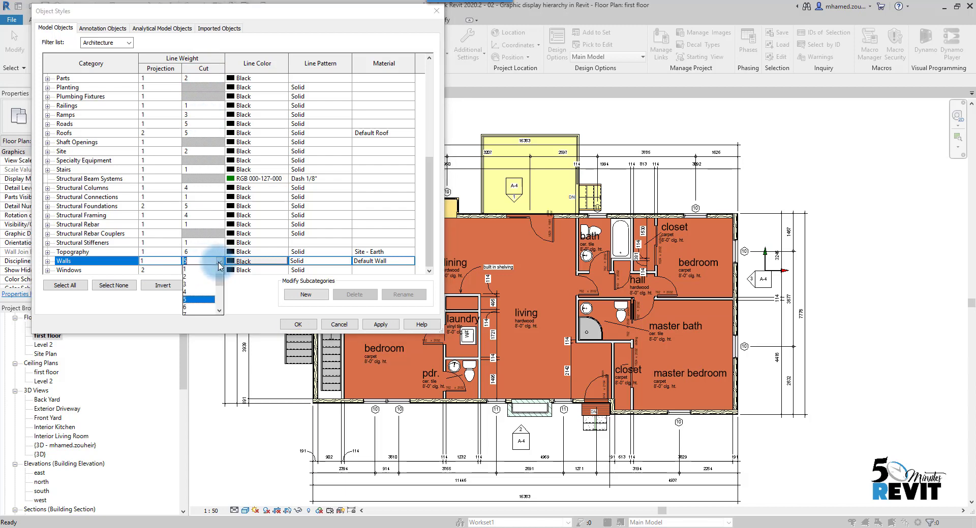
pyautogui.click(187, 293)
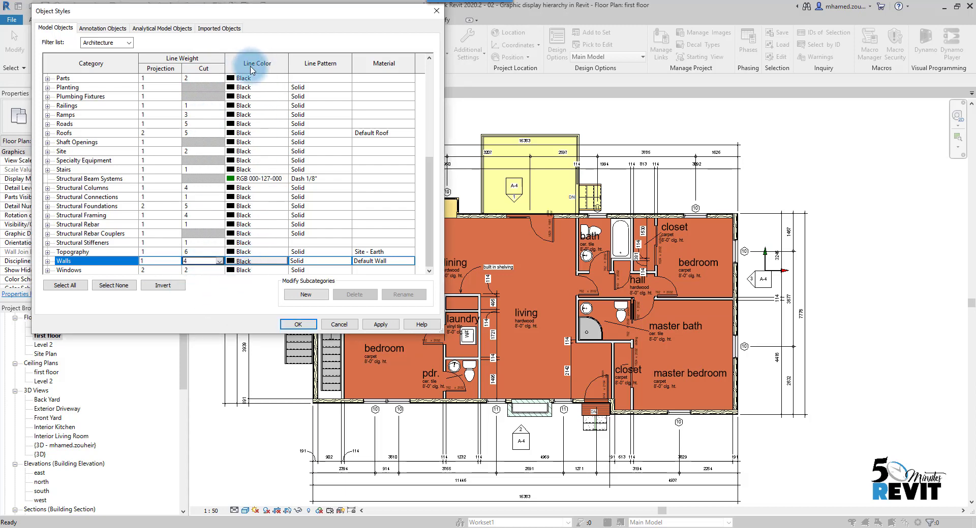
# Set the Walls category's line color to Blue, apply the change and close the object styles.
pyautogui.click(257, 263)
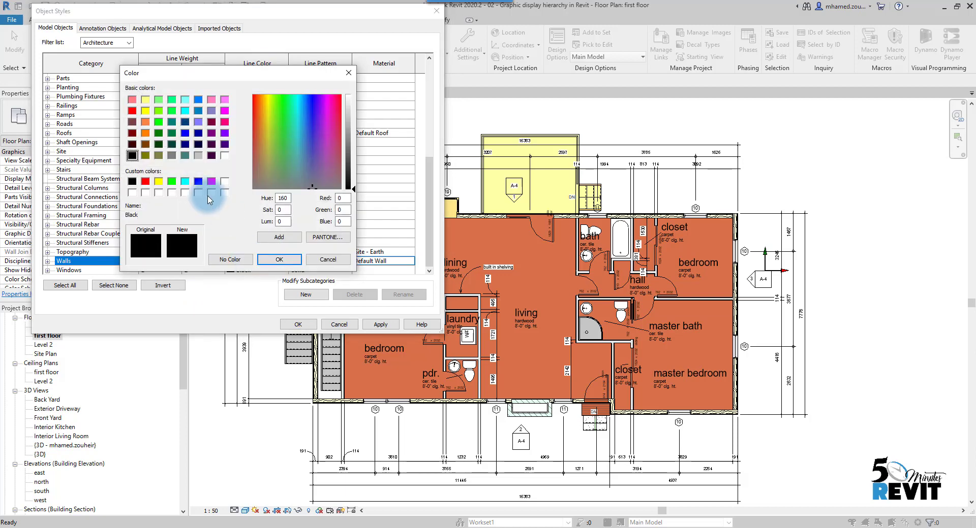
pyautogui.click(185, 134)
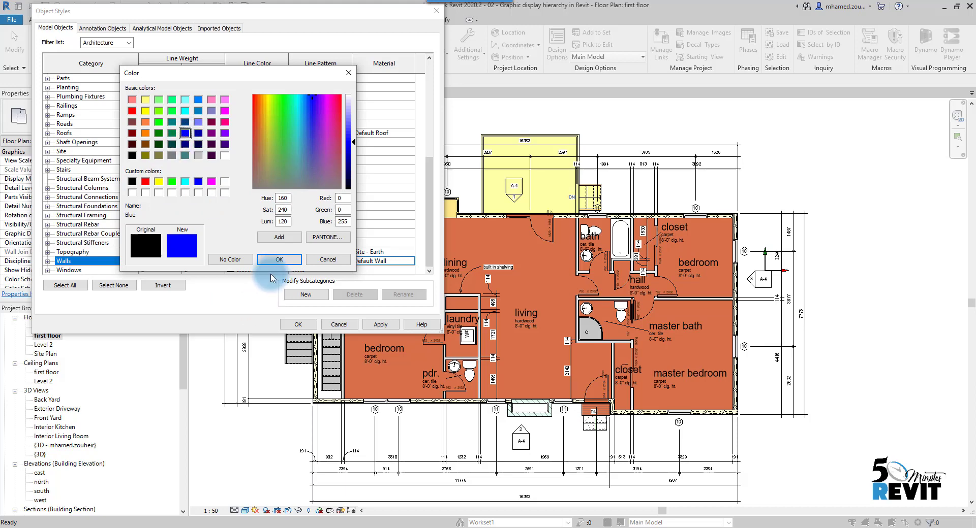
pyautogui.click(279, 260)
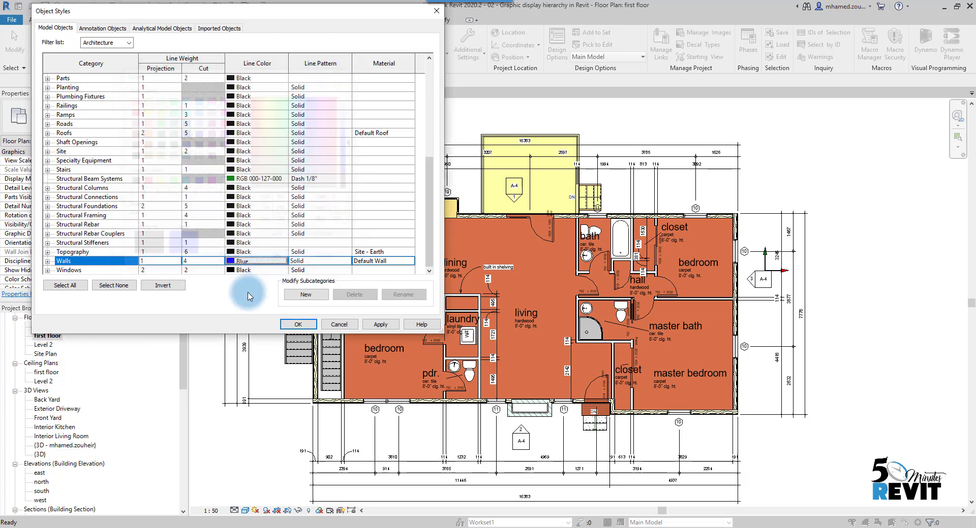
pyautogui.click(389, 327)
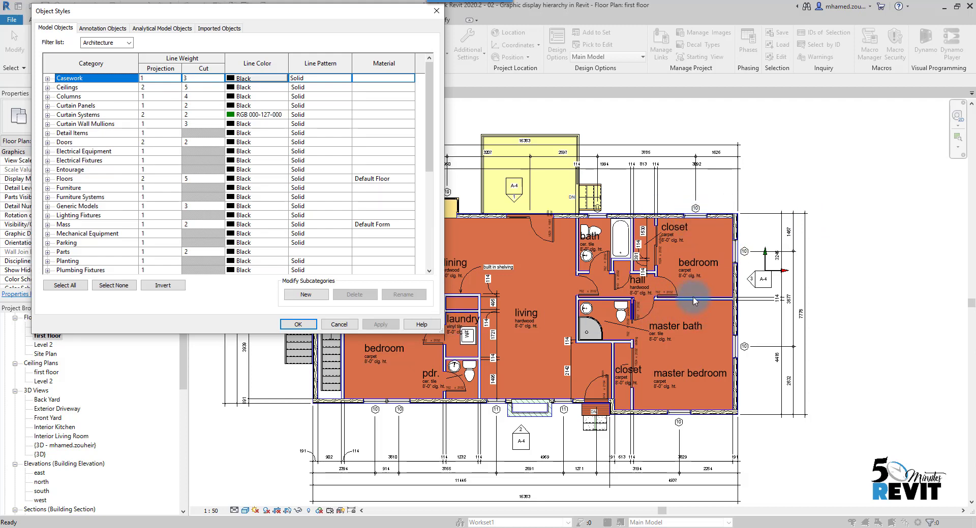
pyautogui.click(297, 326)
# Reopen the object styles beside the bath and closet walls in the first floor plan and select the Walls category.
pyautogui.scroll(5, 703, 315)
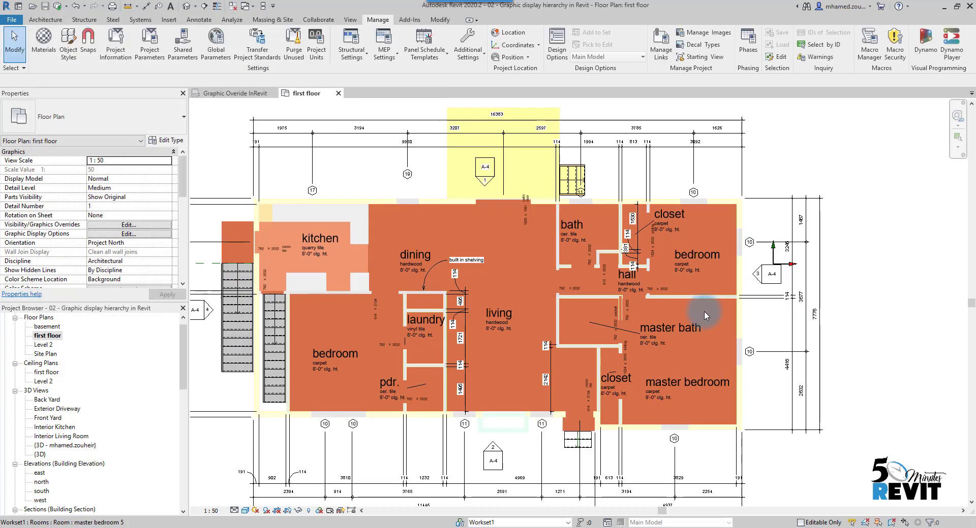
pyautogui.scroll(1, 703, 311)
pyautogui.moveTo(703, 310); pyautogui.dragTo(751, 426, button='middle')
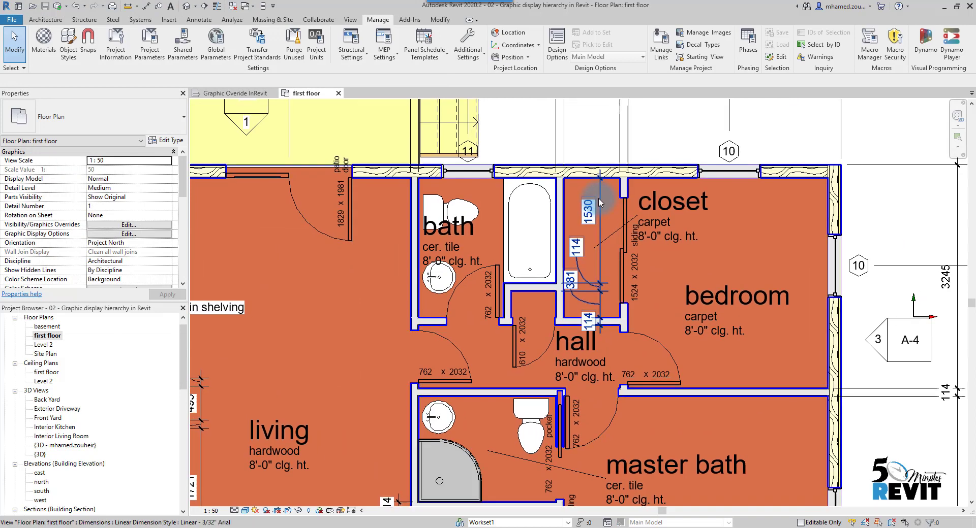
pyautogui.moveTo(618, 237); pyautogui.dragTo(646, 242, button='middle')
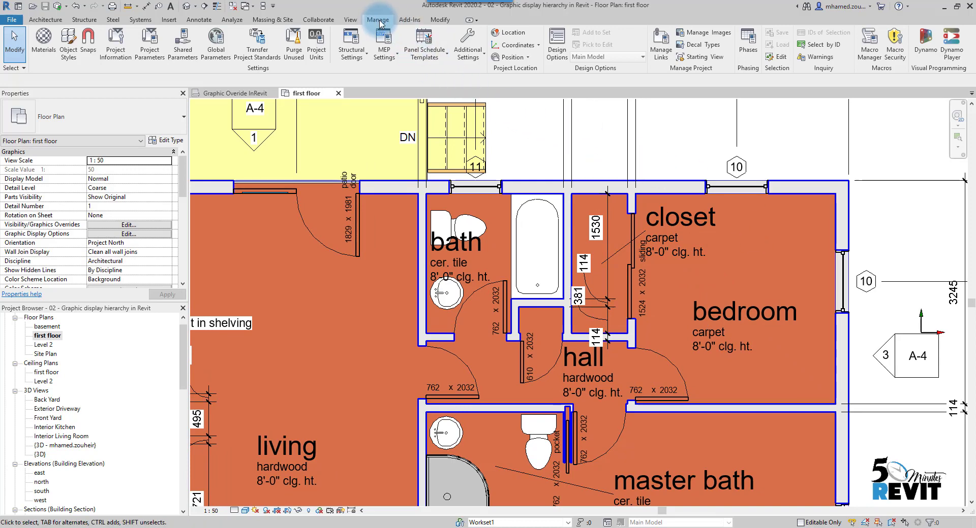
pyautogui.click(69, 45)
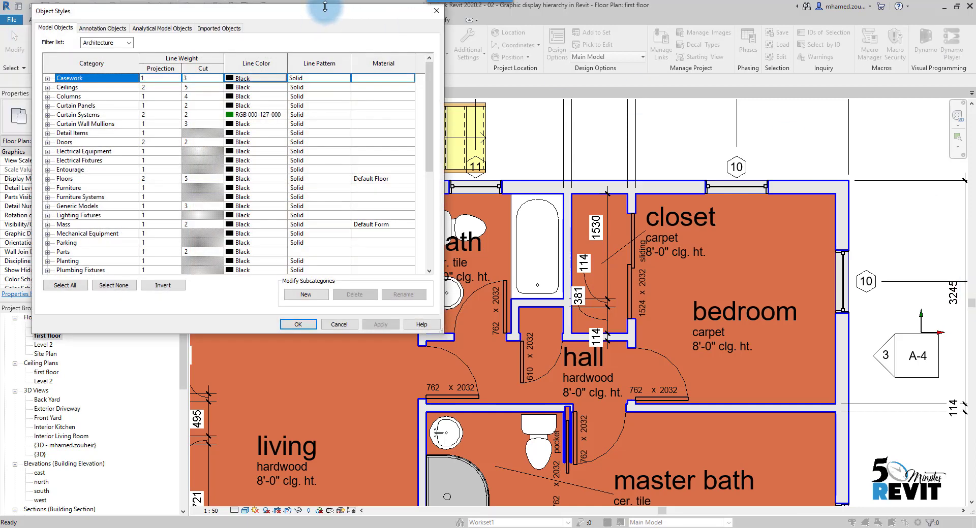
pyautogui.moveTo(338, 11); pyautogui.dragTo(394, 12)
pyautogui.click(170, 234)
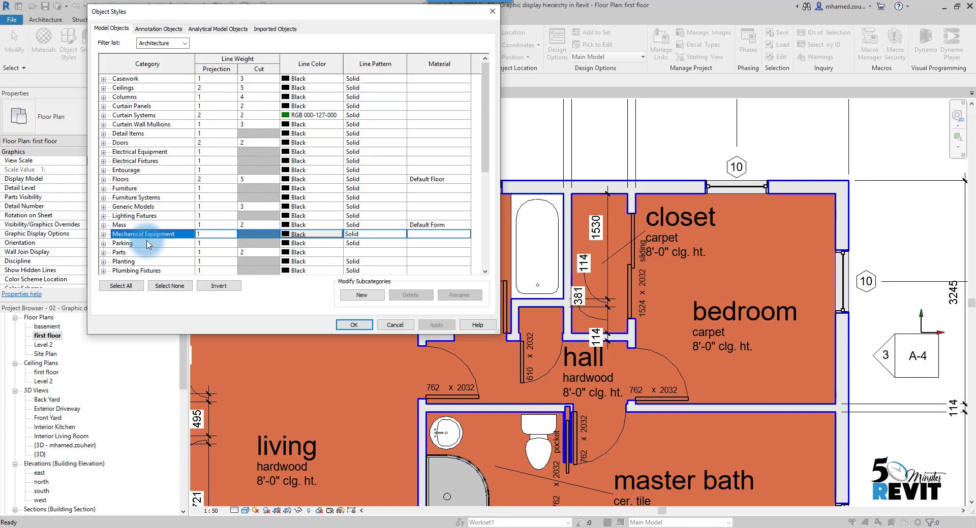
pyautogui.scroll(-7, 146, 246)
pyautogui.click(133, 262)
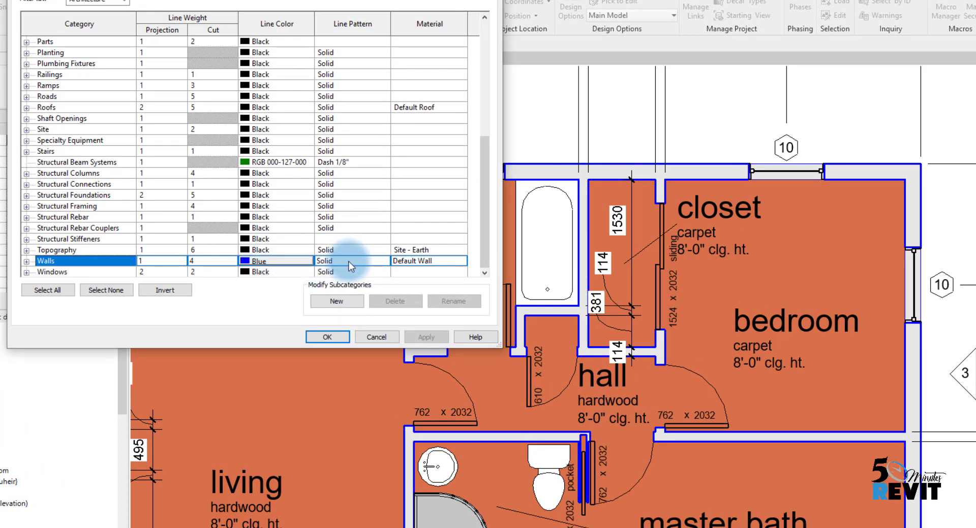
# Set the Walls category's line pattern to Center and apply it to the floor plan.
pyautogui.click(376, 261)
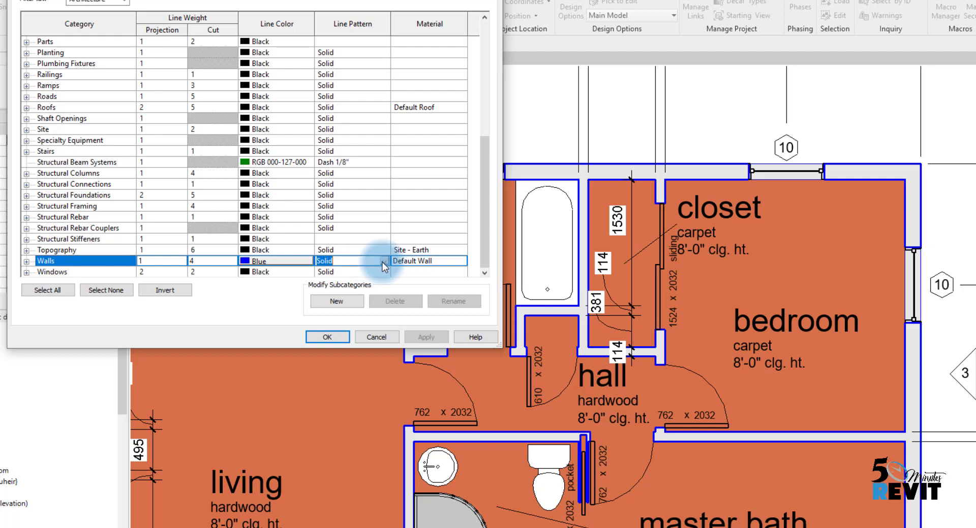
pyautogui.click(382, 262)
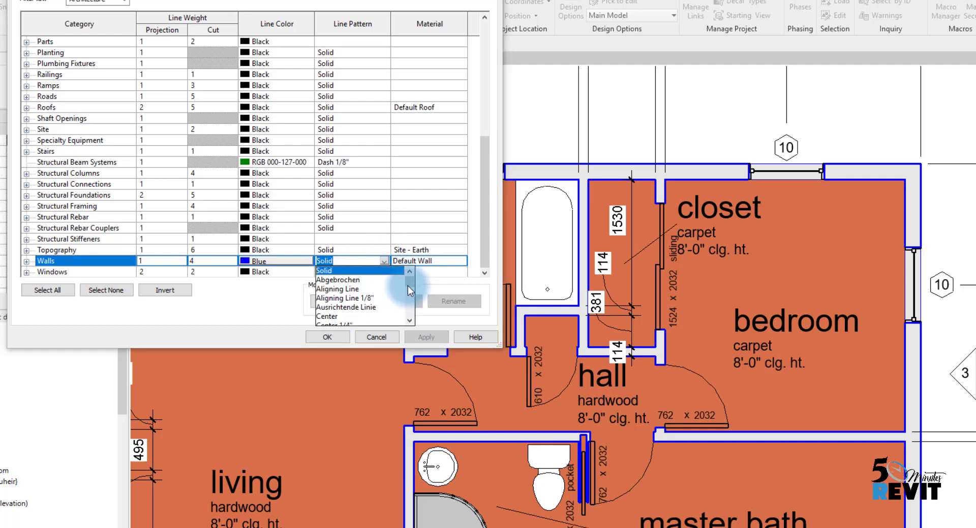
pyautogui.click(333, 316)
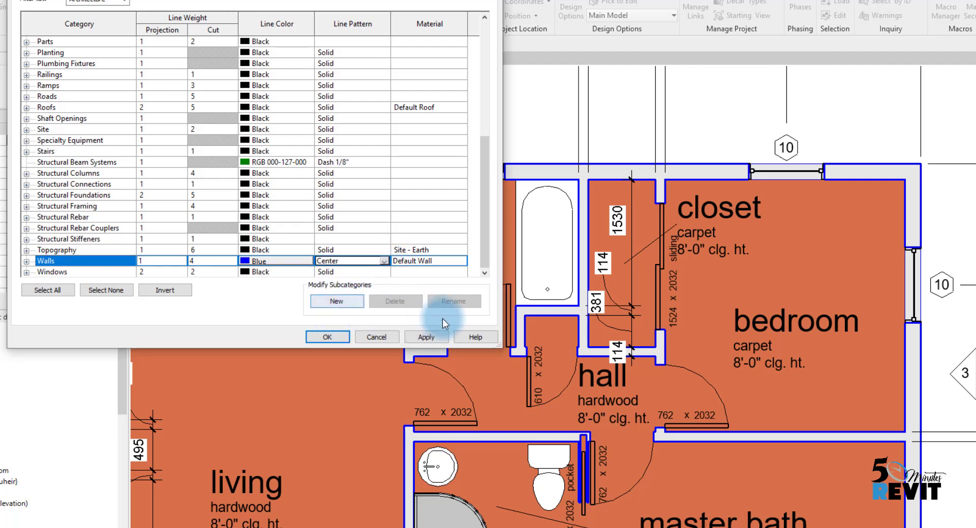
pyautogui.click(429, 337)
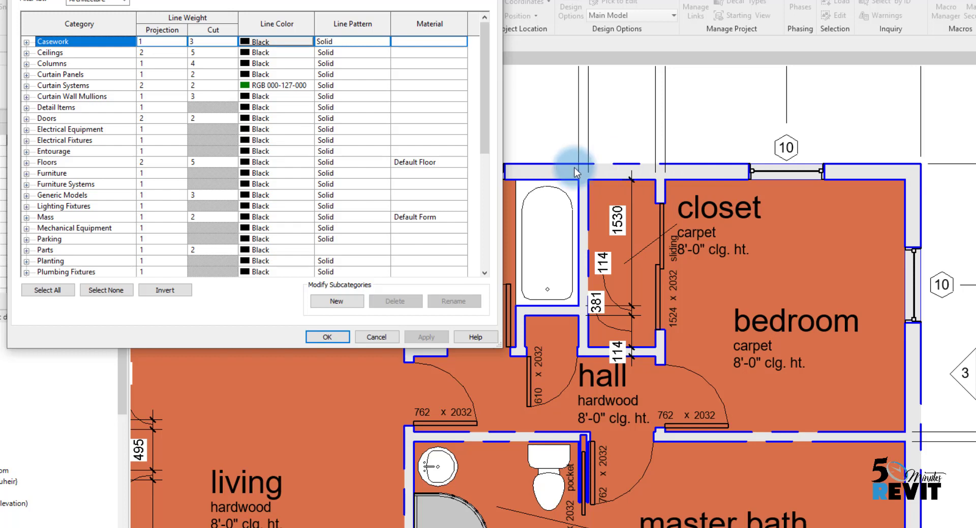
# Return the Walls category's line pattern to Solid and apply the change.
pyautogui.click(81, 248)
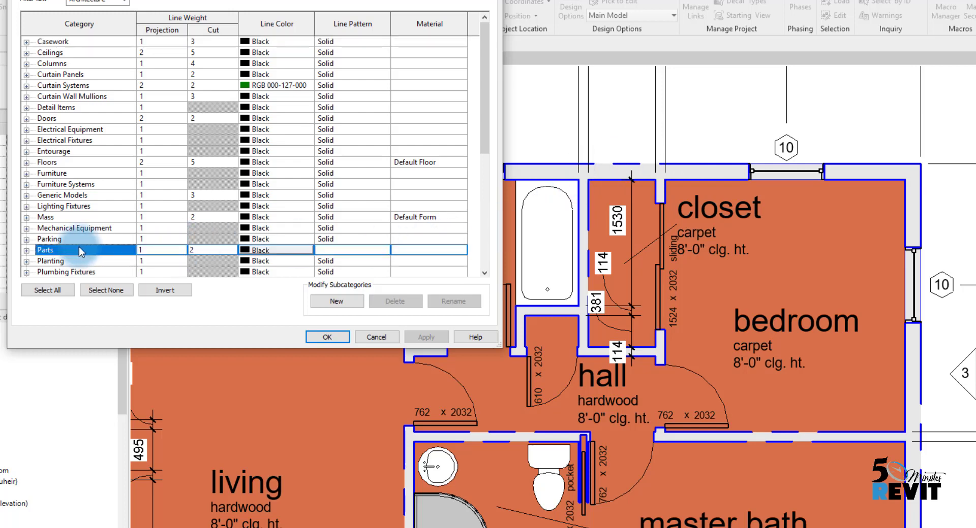
pyautogui.scroll(-7, 78, 246)
pyautogui.click(83, 259)
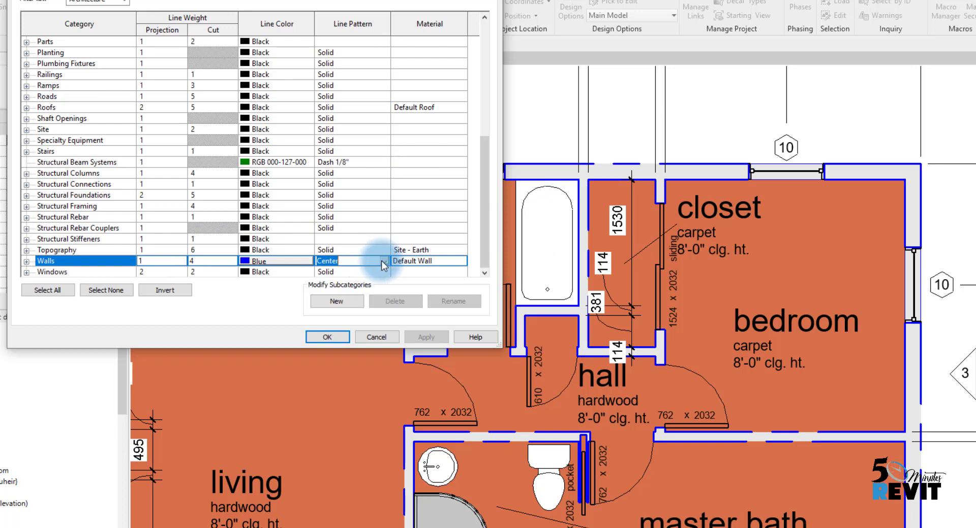
pyautogui.click(384, 261)
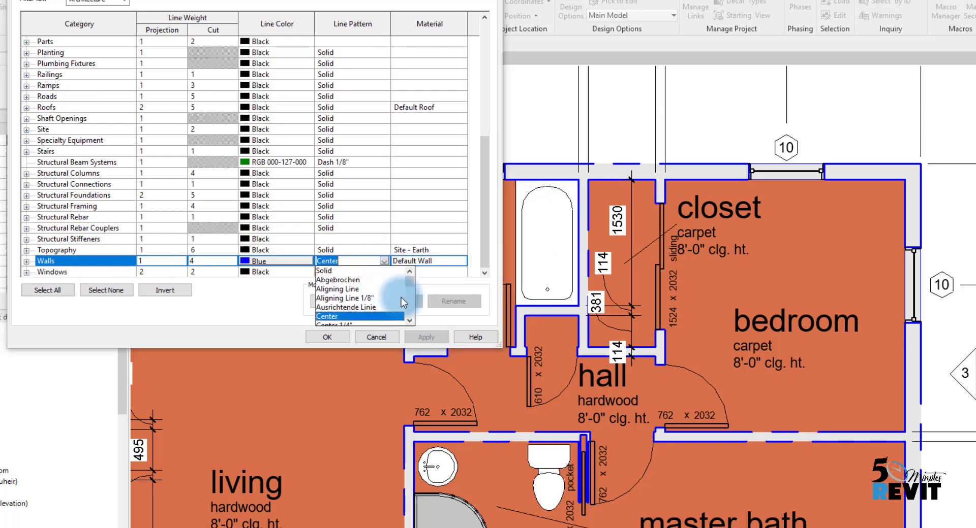
pyautogui.click(340, 272)
pyautogui.click(426, 337)
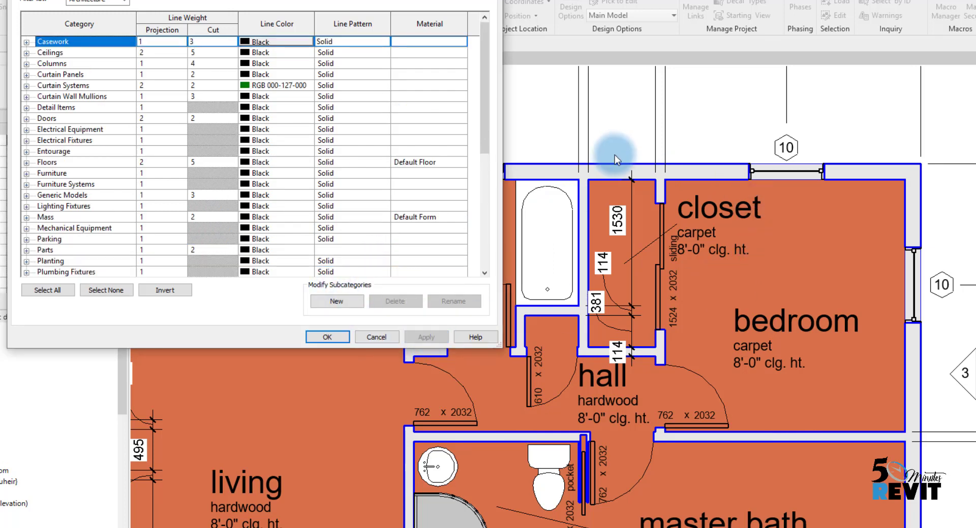
# Assign the Wood - Flooring material to the Walls category in the object styles and apply the change.
pyautogui.click(76, 242)
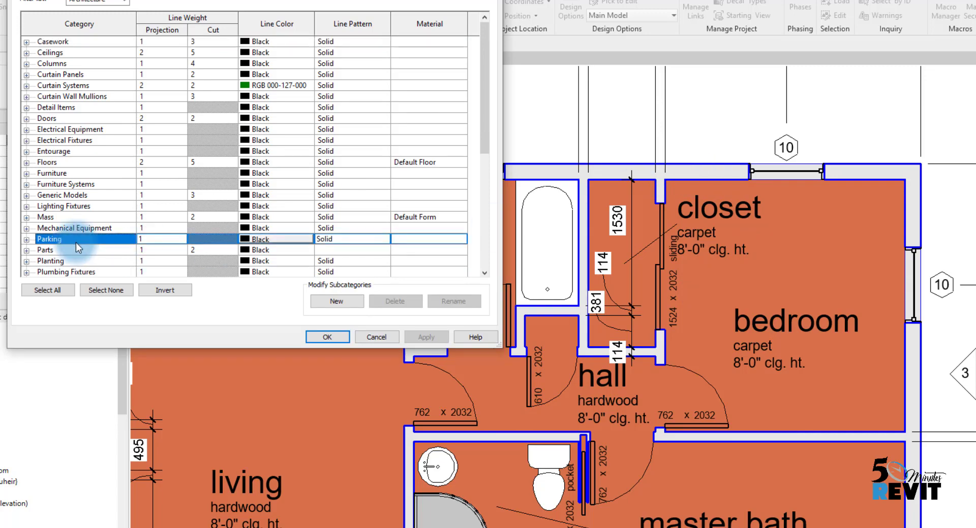
pyautogui.press('w')
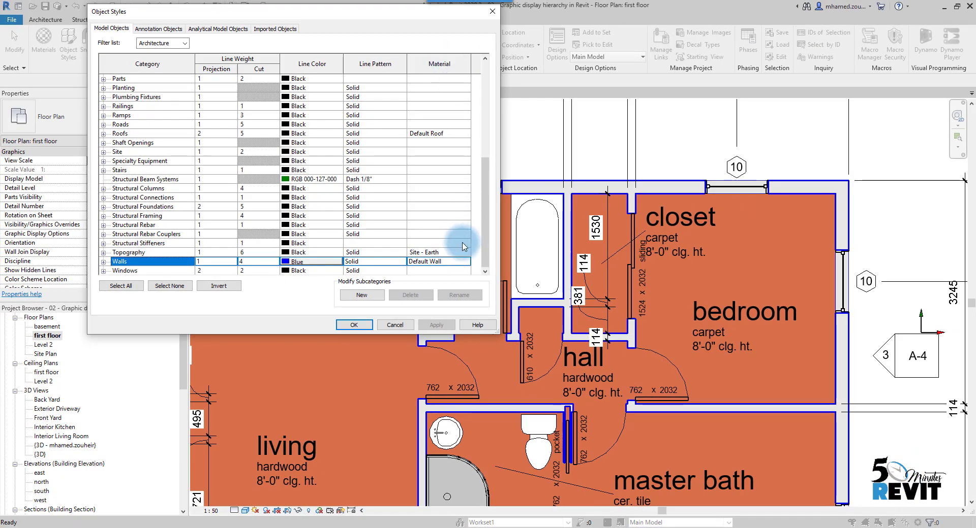
pyautogui.click(462, 261)
pyautogui.click(466, 262)
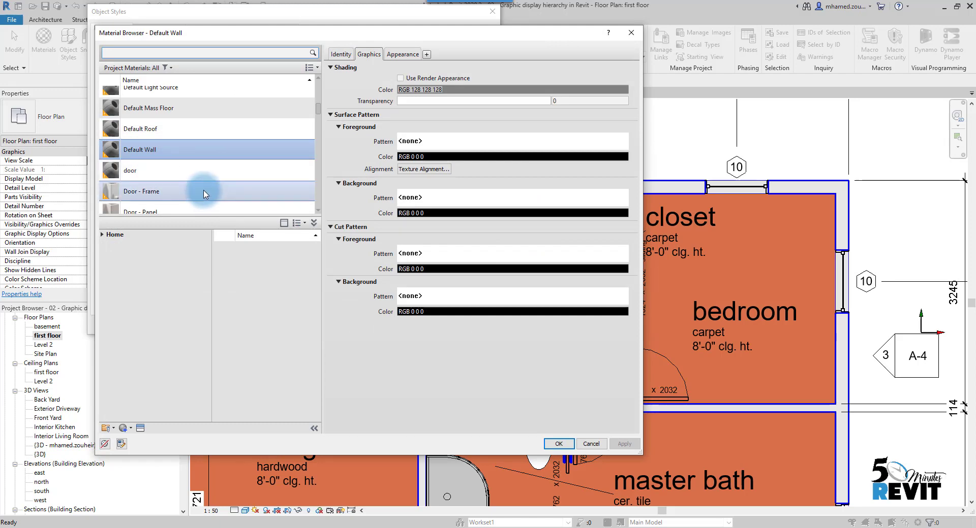
pyautogui.scroll(-2, 201, 191)
pyautogui.scroll(-8, 203, 191)
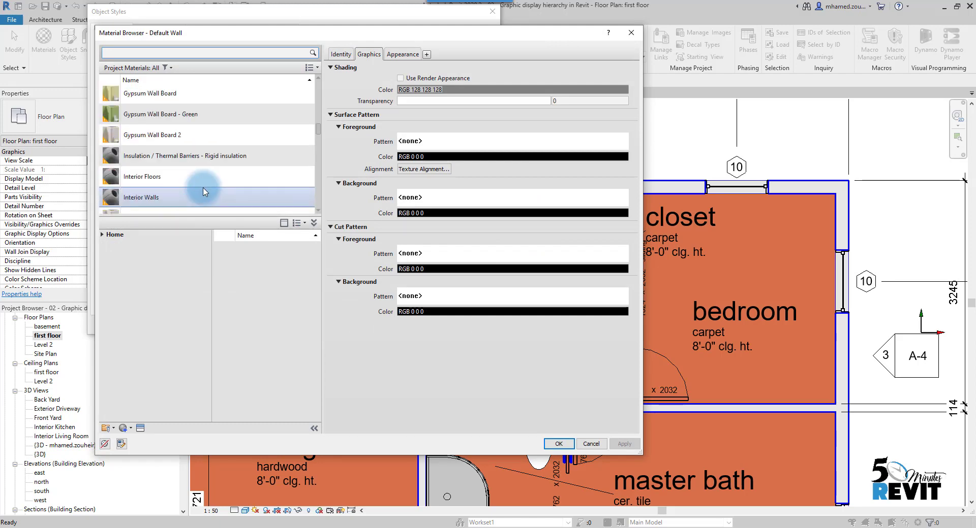
pyautogui.scroll(-8, 203, 191)
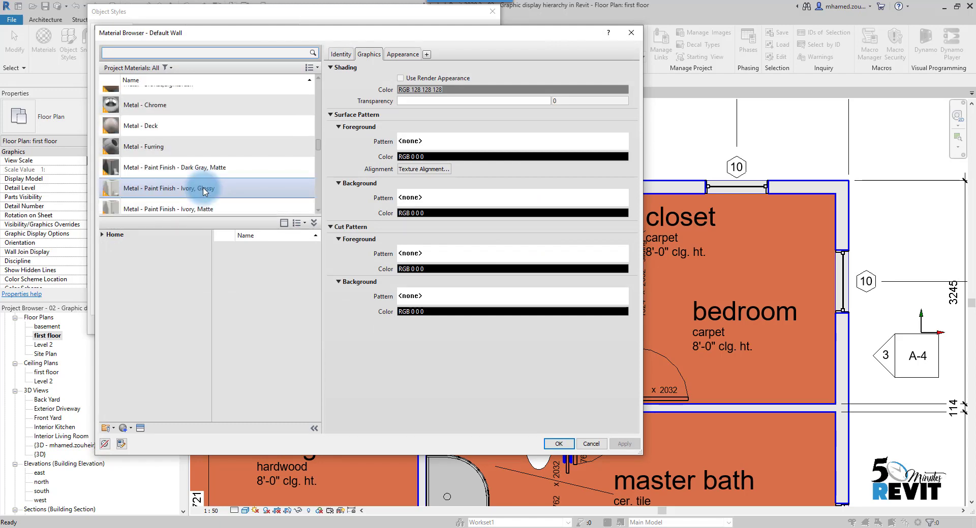
pyautogui.scroll(-8, 202, 191)
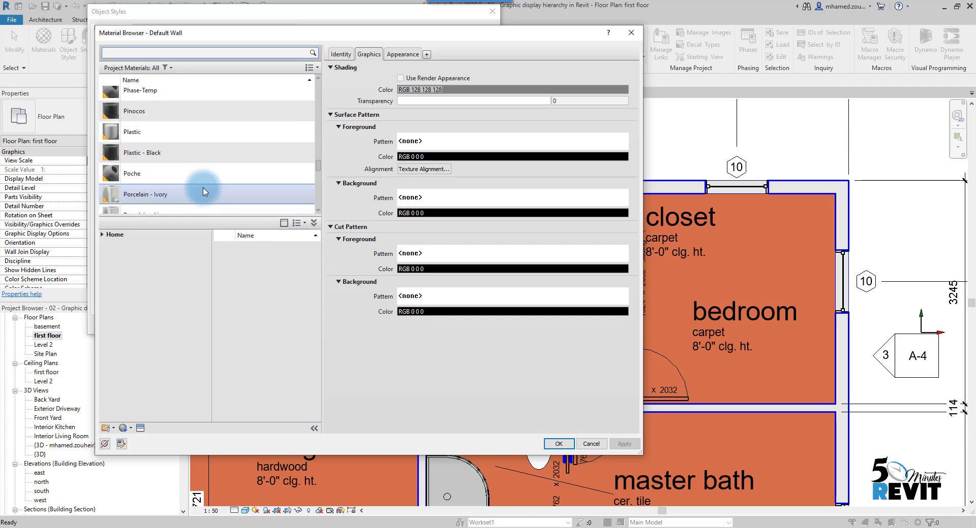
pyautogui.scroll(-8, 202, 191)
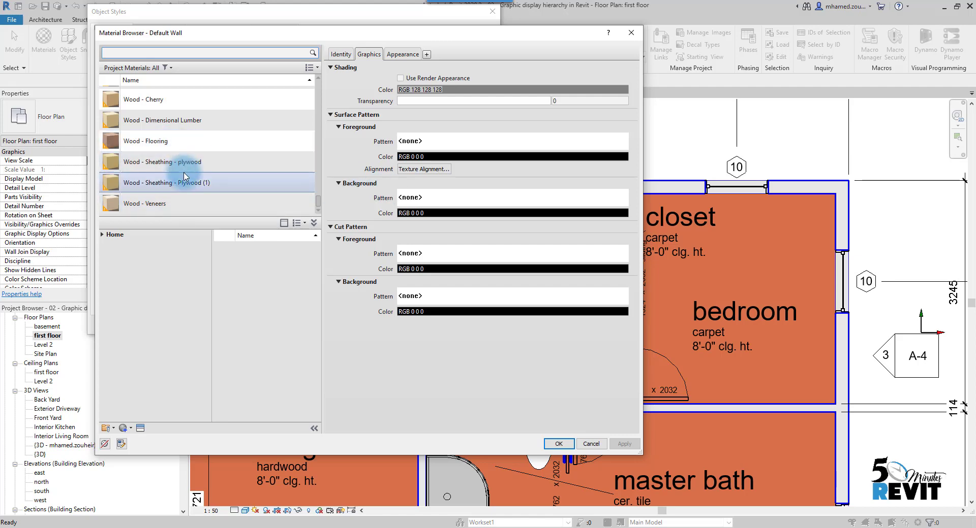
pyautogui.click(174, 143)
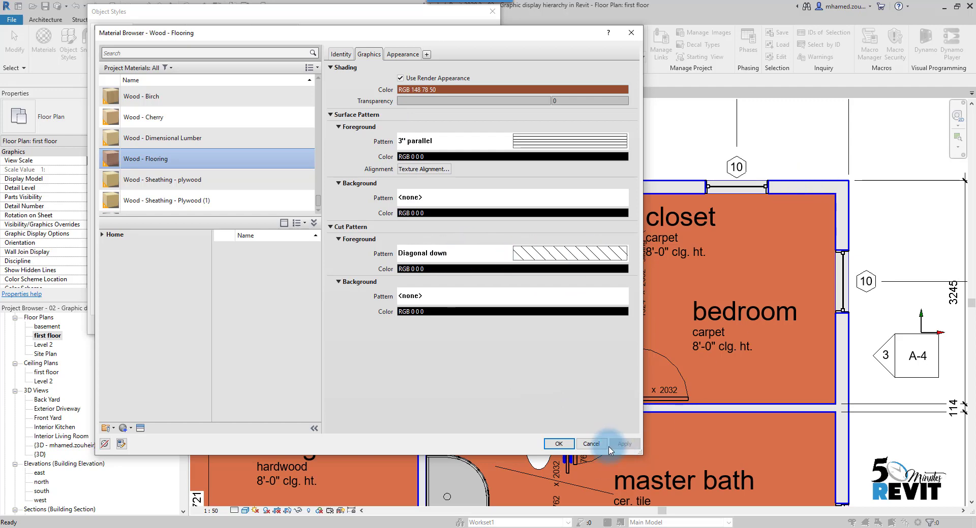
pyautogui.click(558, 444)
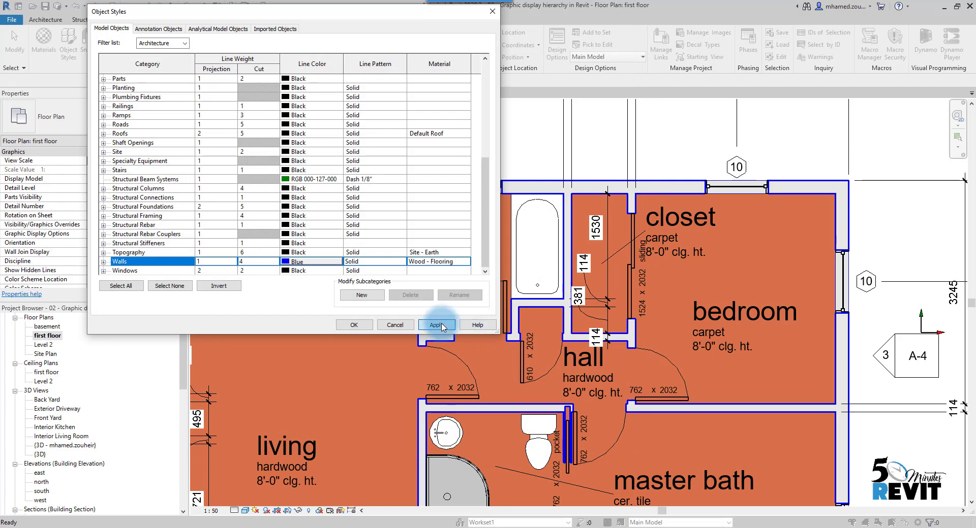
pyautogui.click(441, 326)
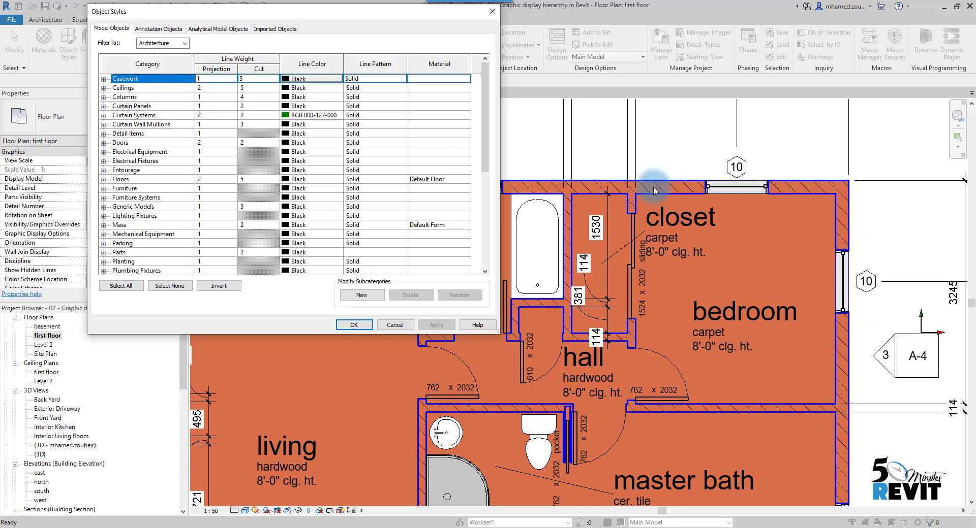
# Reopen the Walls category's material and turn off Use Render Appearance for Wood - Flooring's shading.
pyautogui.click(179, 226)
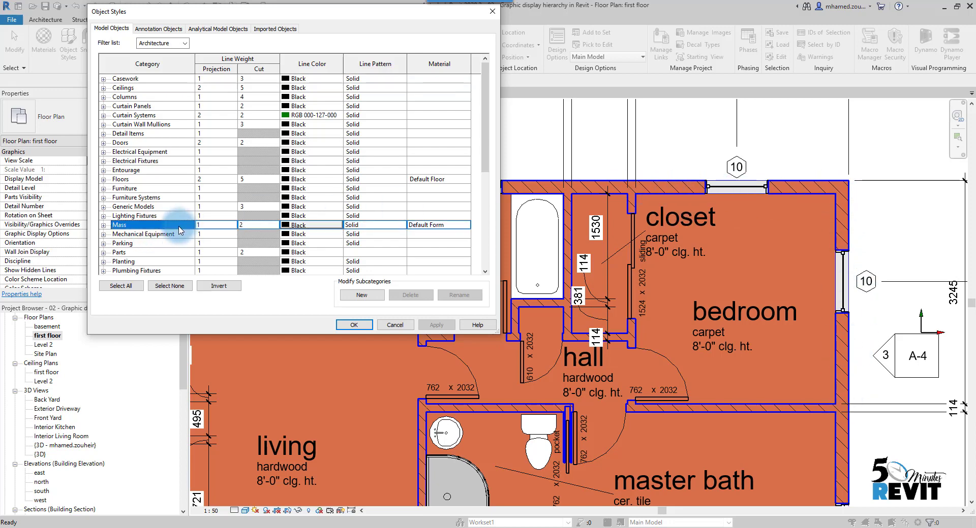
pyautogui.press('w')
pyautogui.click(463, 262)
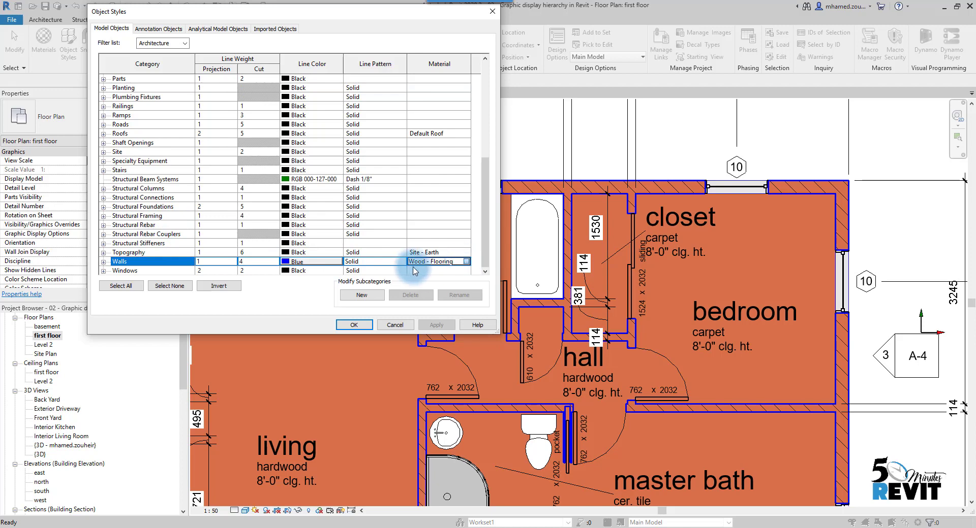
pyautogui.click(466, 262)
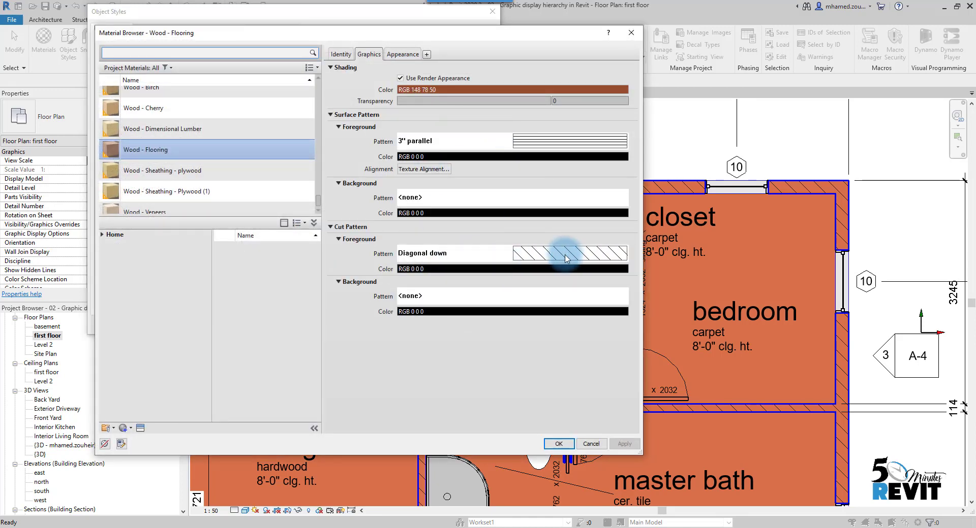
pyautogui.click(401, 79)
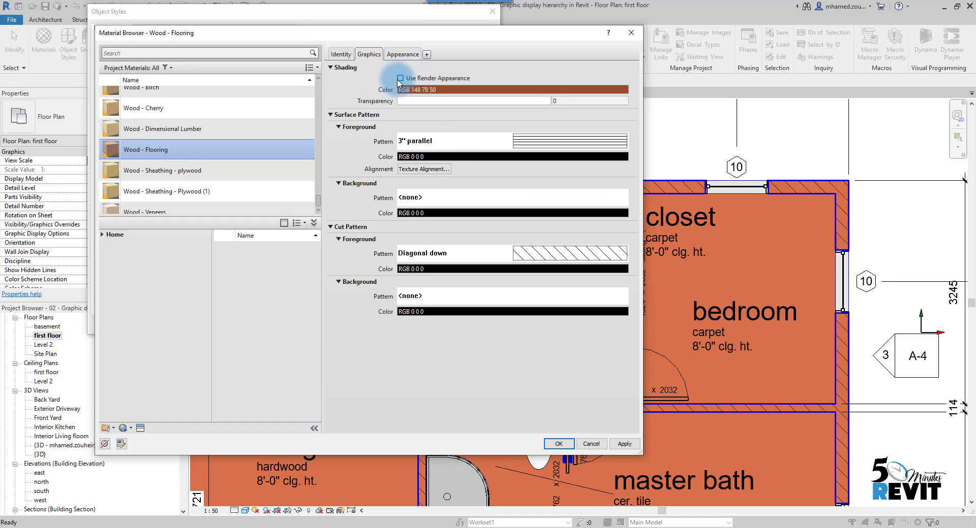
# Set Wood - Flooring's cut foreground pattern to Wood - Finish and confirm the material changes.
pyautogui.click(567, 257)
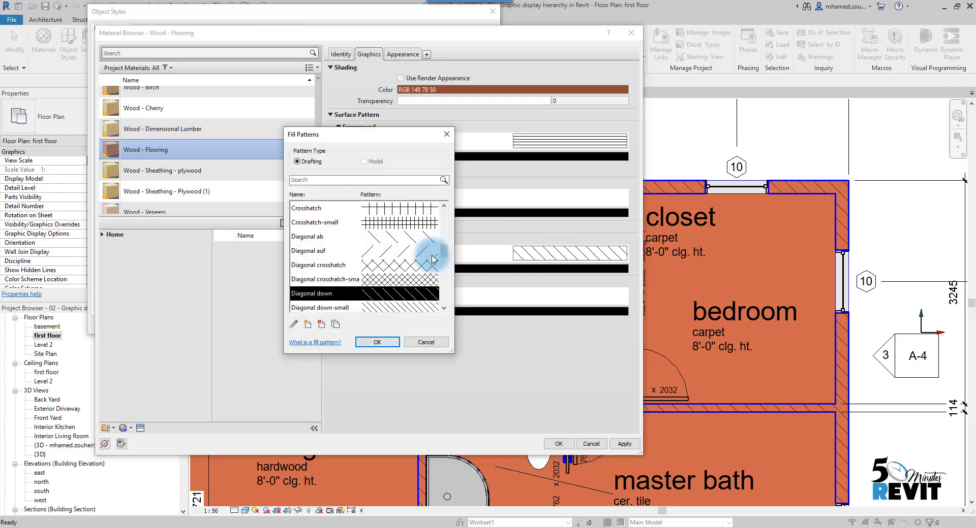
pyautogui.moveTo(445, 247); pyautogui.dragTo(443, 295)
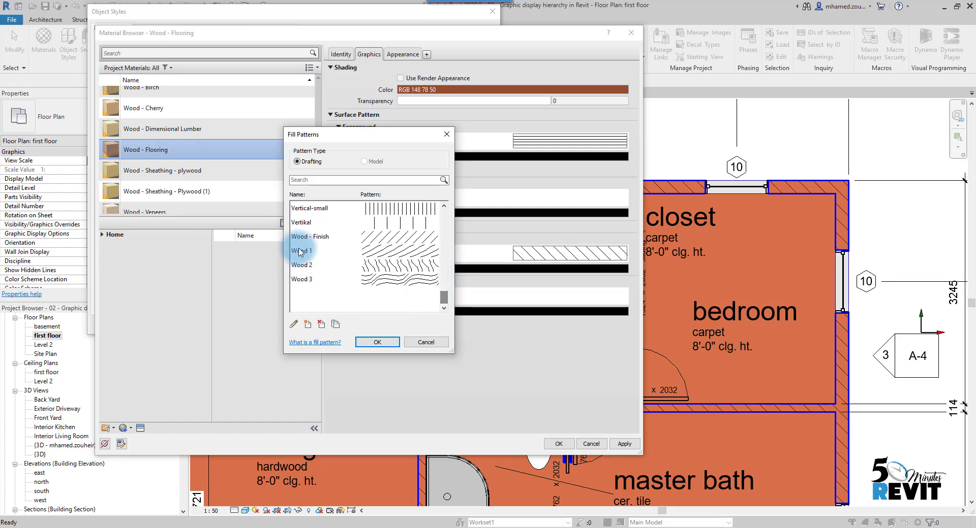
pyautogui.click(324, 237)
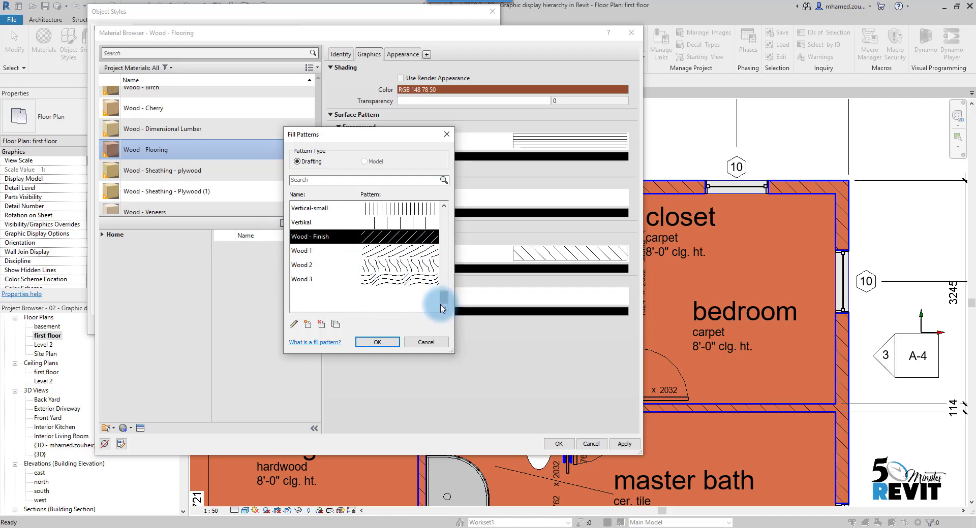
pyautogui.click(378, 342)
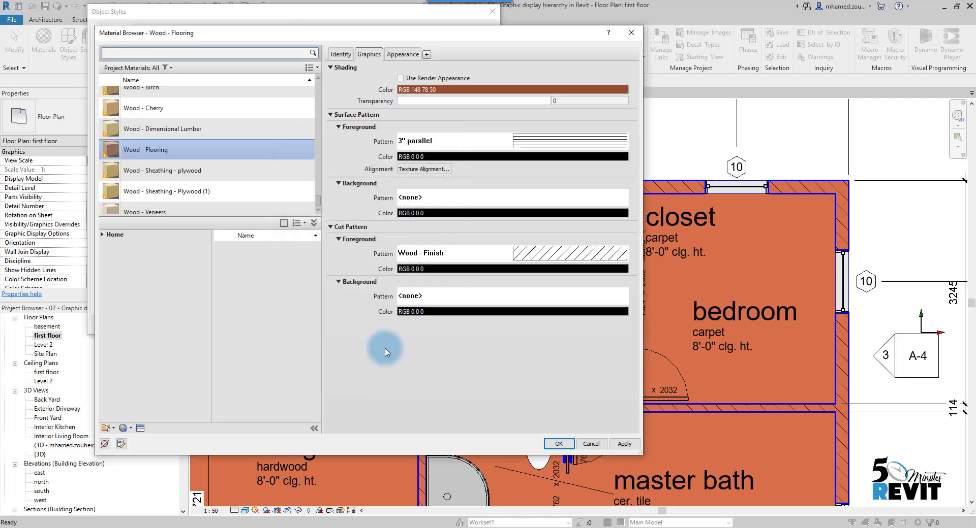
pyautogui.click(624, 444)
pyautogui.click(558, 444)
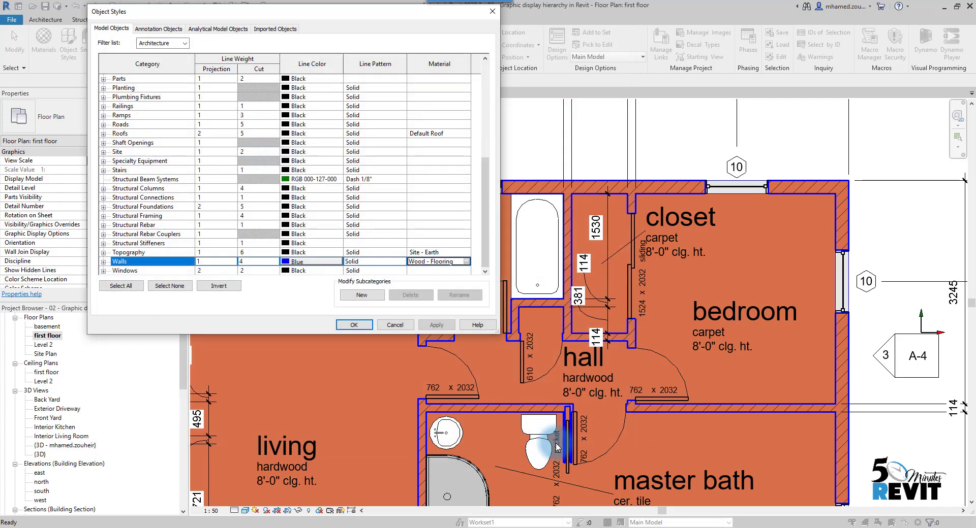
# Close the object styles and inspect the walls' cut hatch around the bedroom in the first floor plan.
pyautogui.click(435, 328)
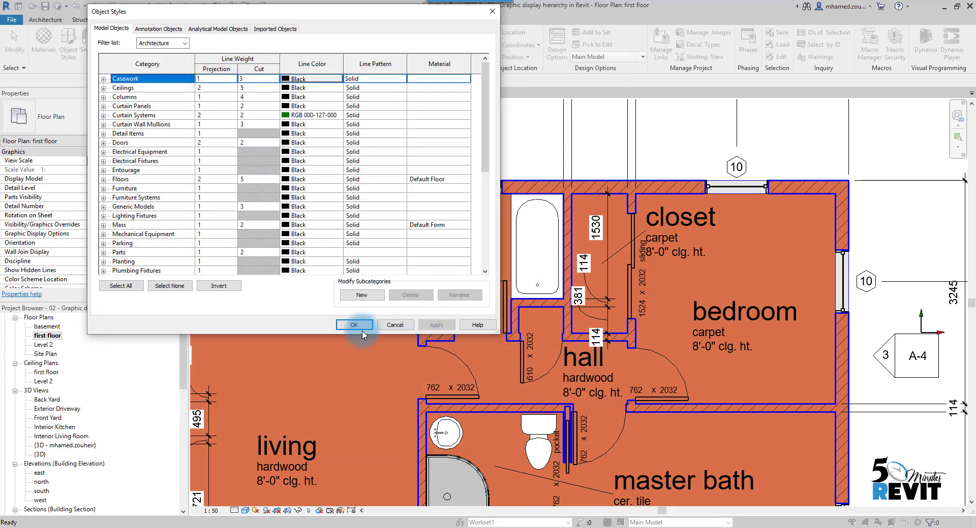
pyautogui.click(353, 325)
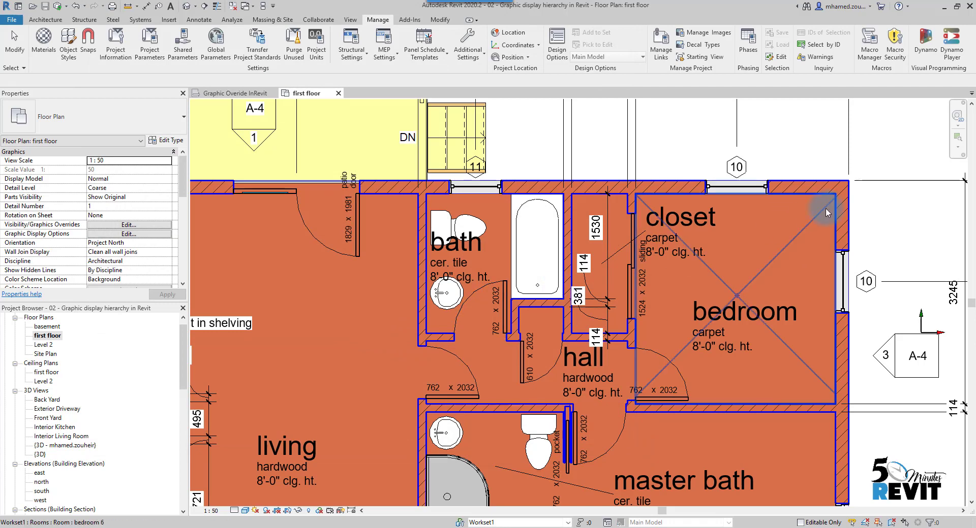
pyautogui.scroll(3, 843, 218)
pyautogui.moveTo(844, 218); pyautogui.dragTo(738, 232, button='middle')
pyautogui.scroll(-5, 737, 231)
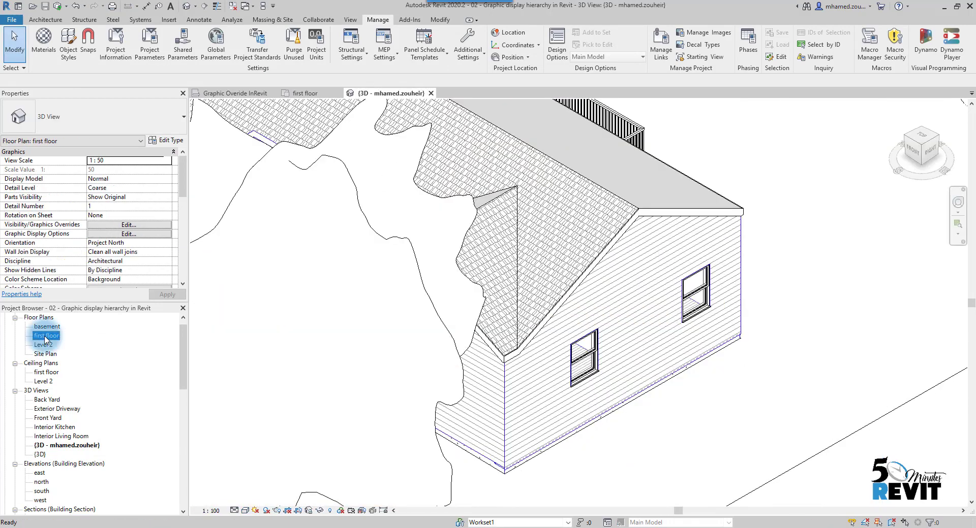